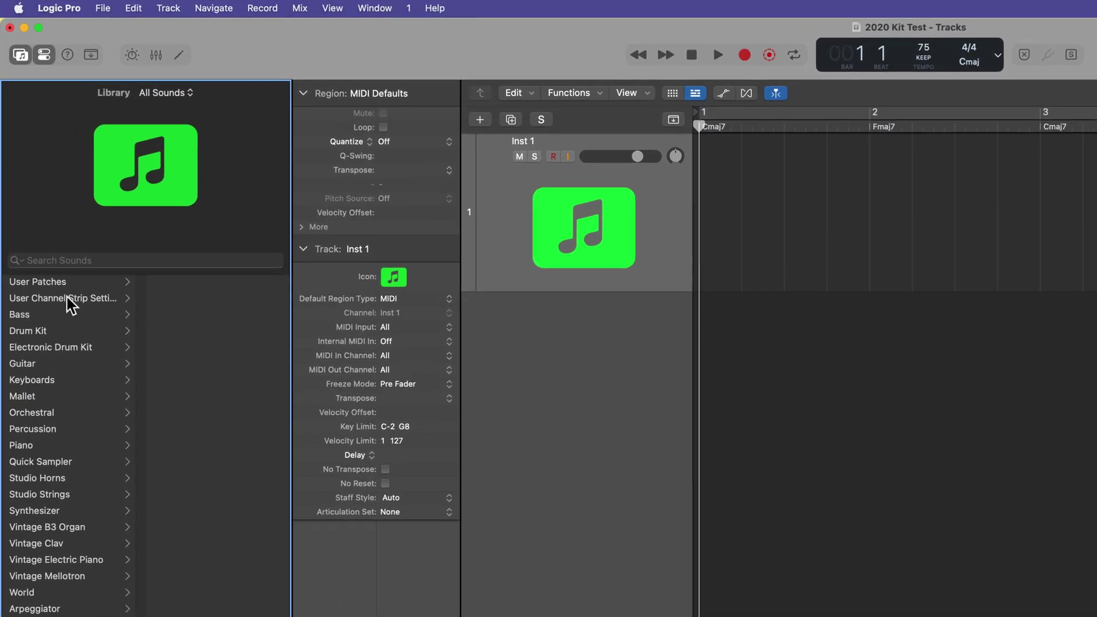
Load the 2020 Kit patch from User Channel Strip Settings > DIVINE WAVES onto the track.
left_click(70, 304)
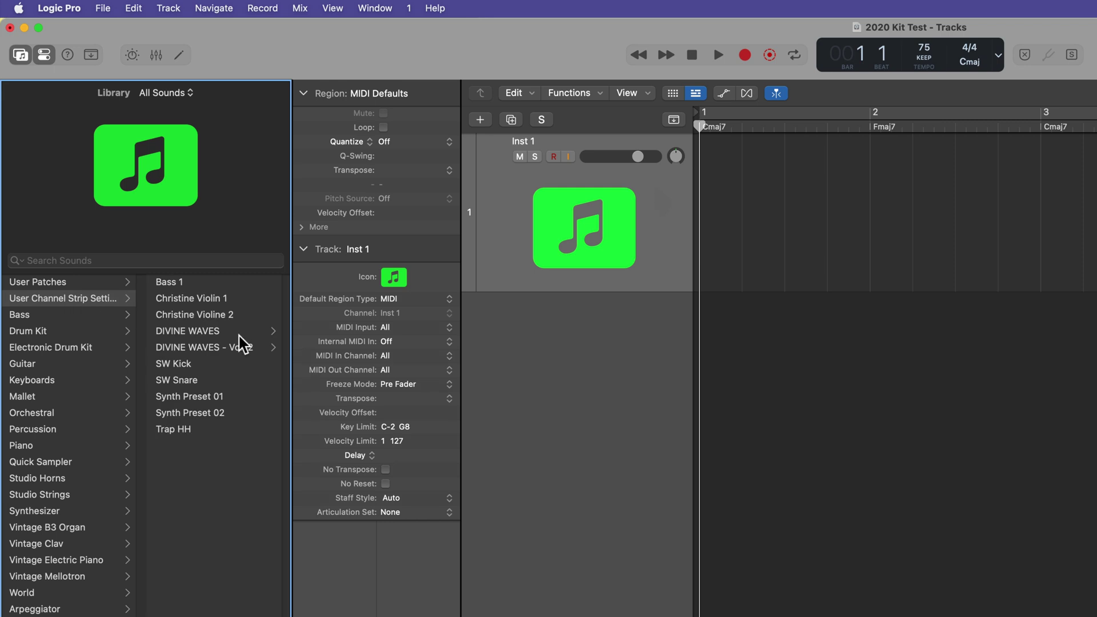
left_click(240, 332)
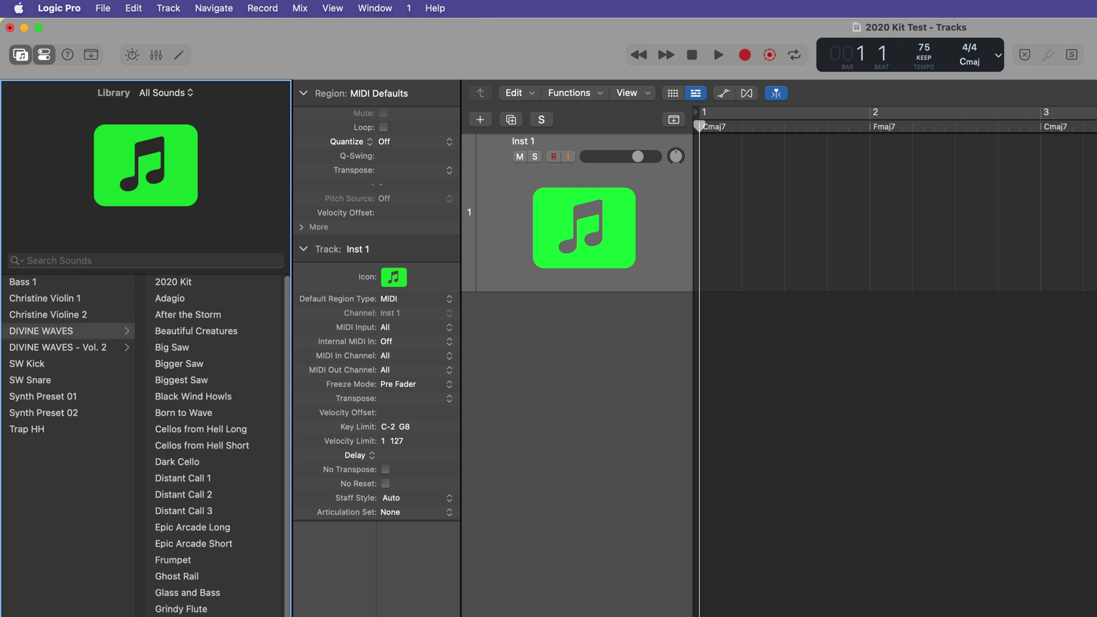
left_click(211, 281)
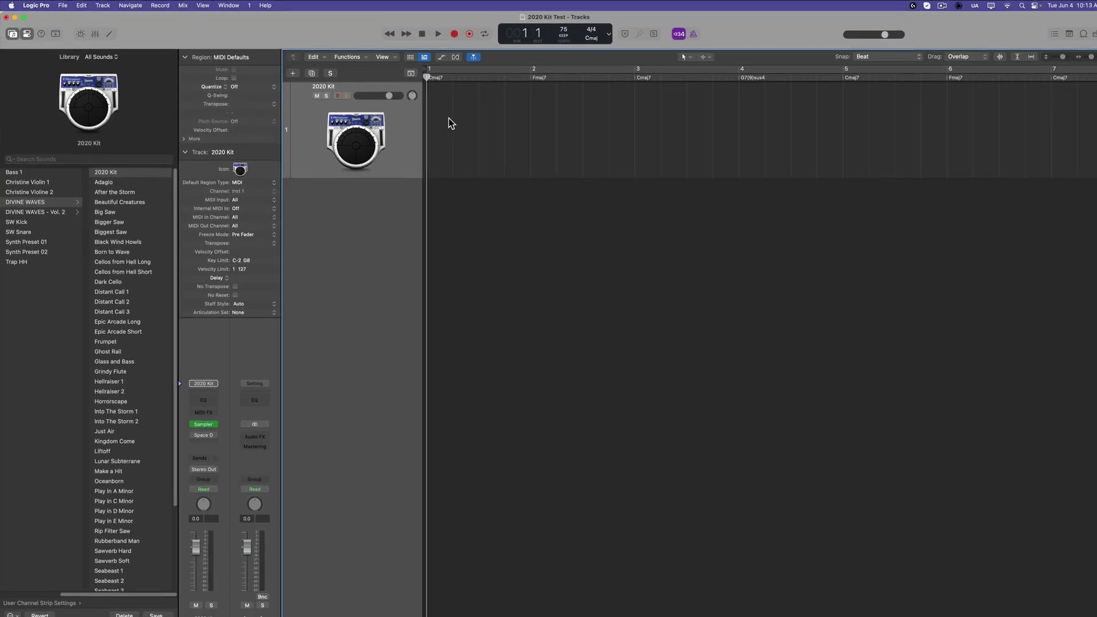
Create an empty pattern region on the track and briefly check the kit's Sampler.
right_click(435, 115)
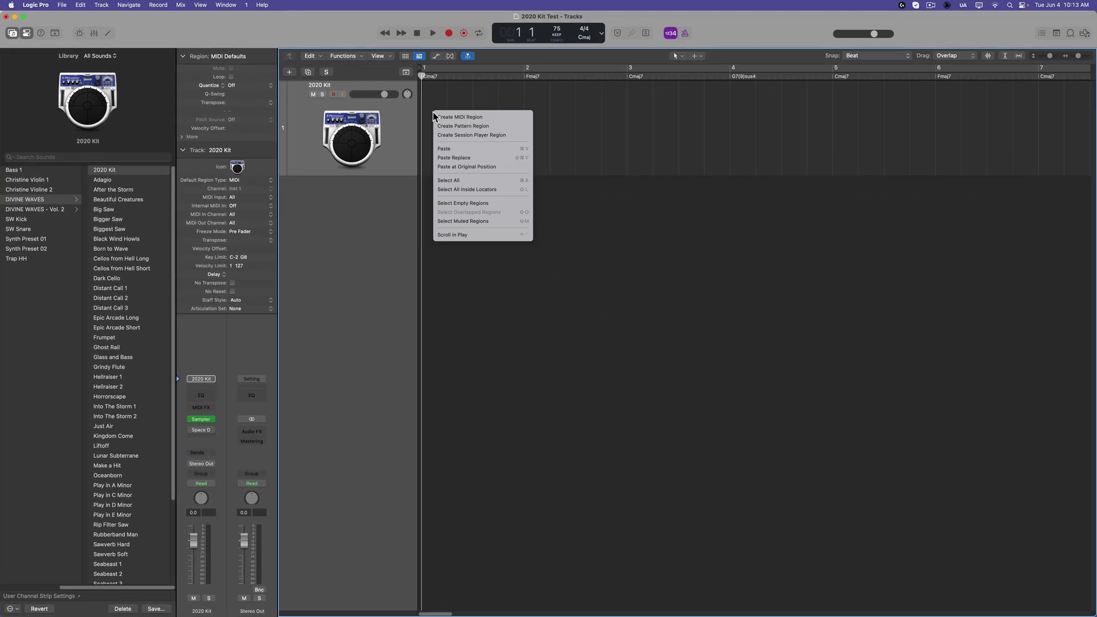
left_click(463, 126)
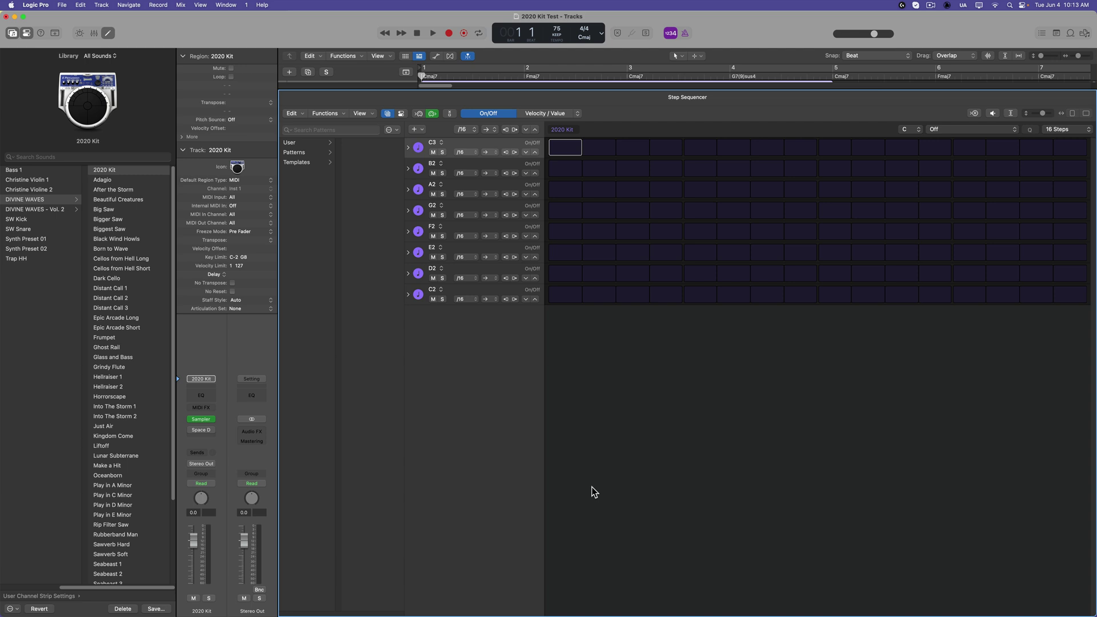
left_click(200, 419)
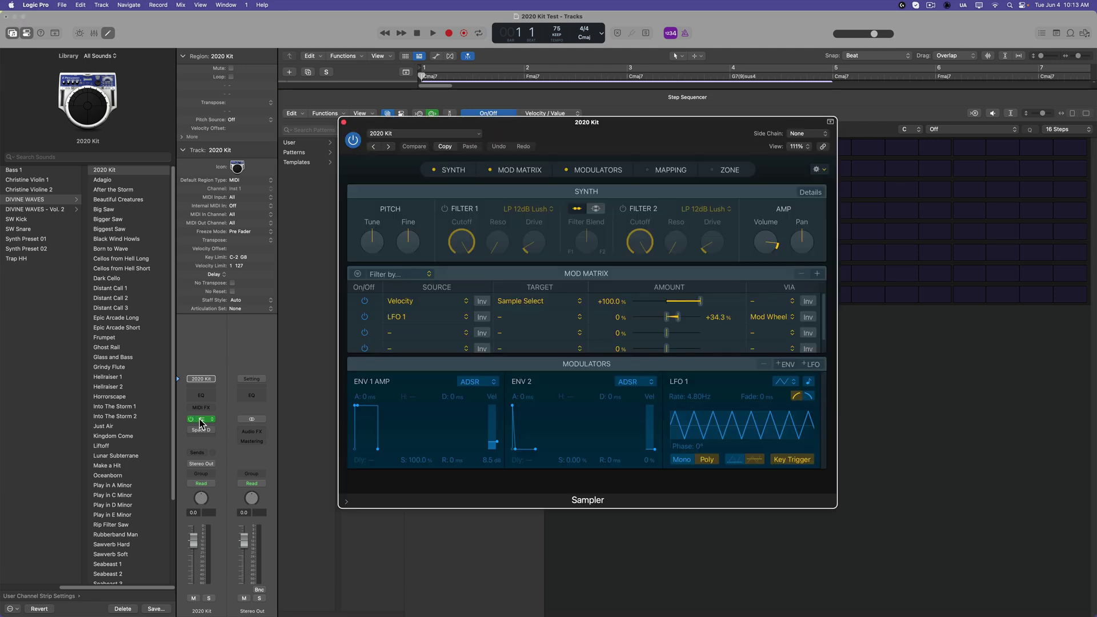
left_click(200, 420)
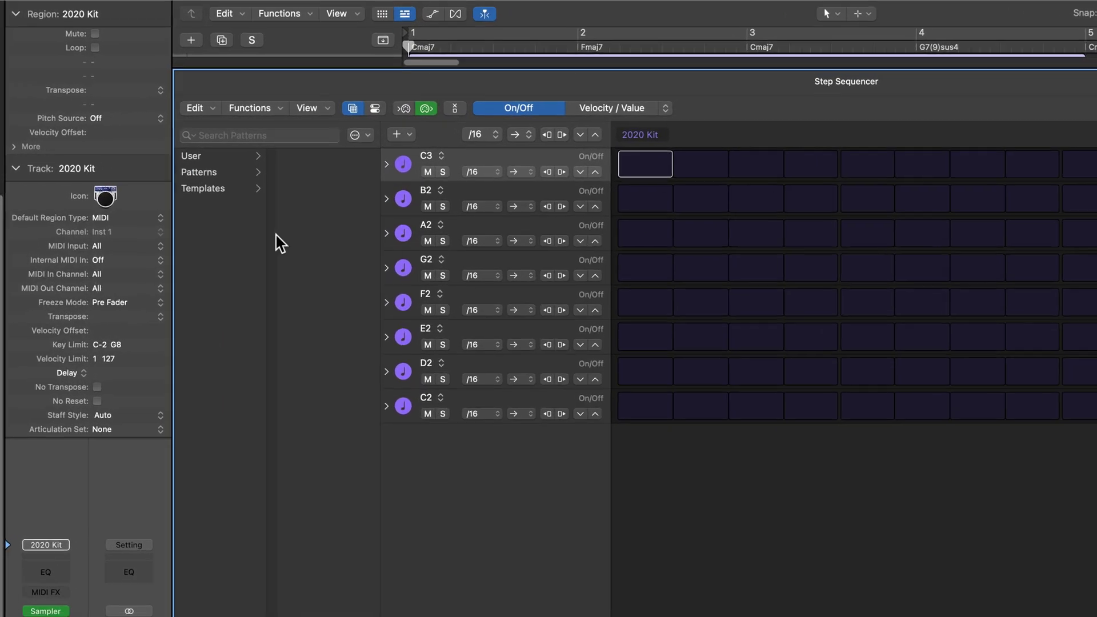
Load the 2020 Kit Template from the pattern browser's User Templates.
left_click(353, 134)
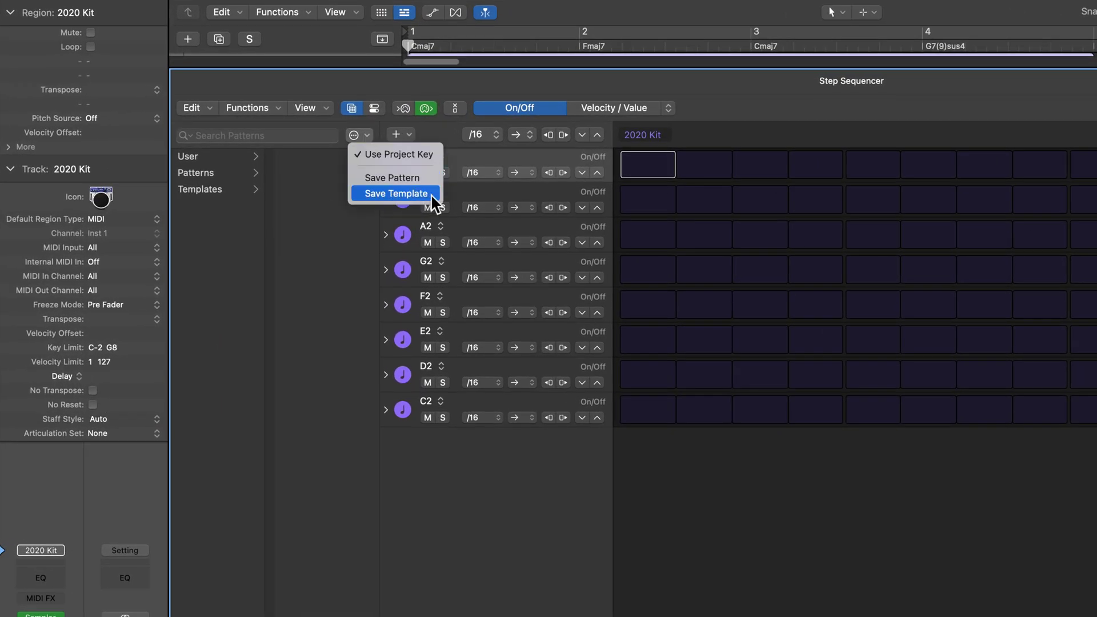
left_click(396, 192)
left_click(188, 156)
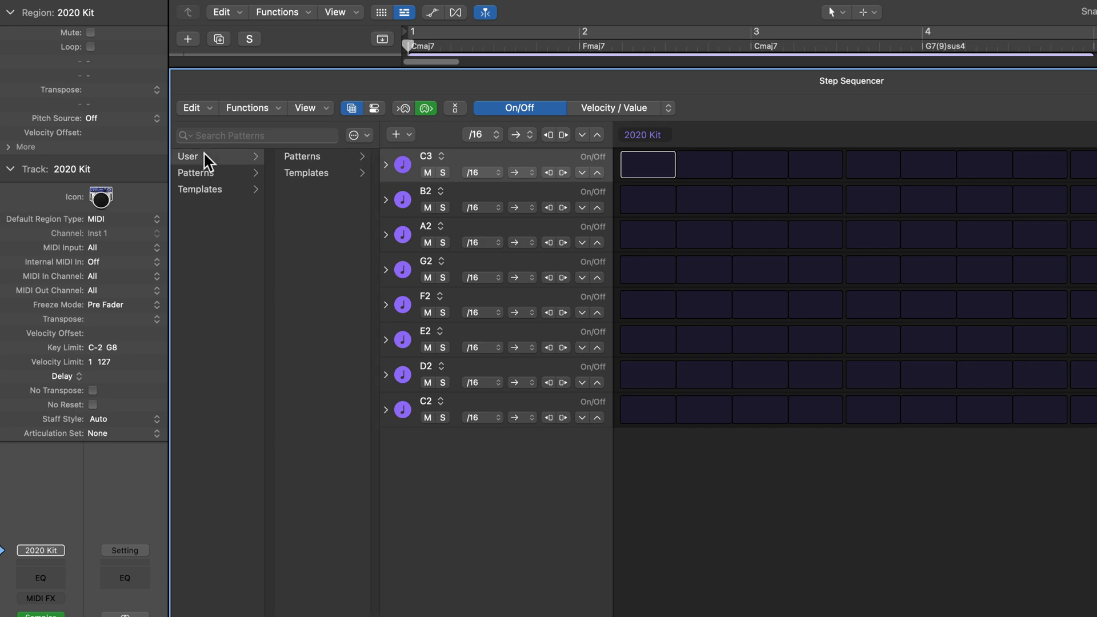
left_click(306, 172)
double_click(326, 156)
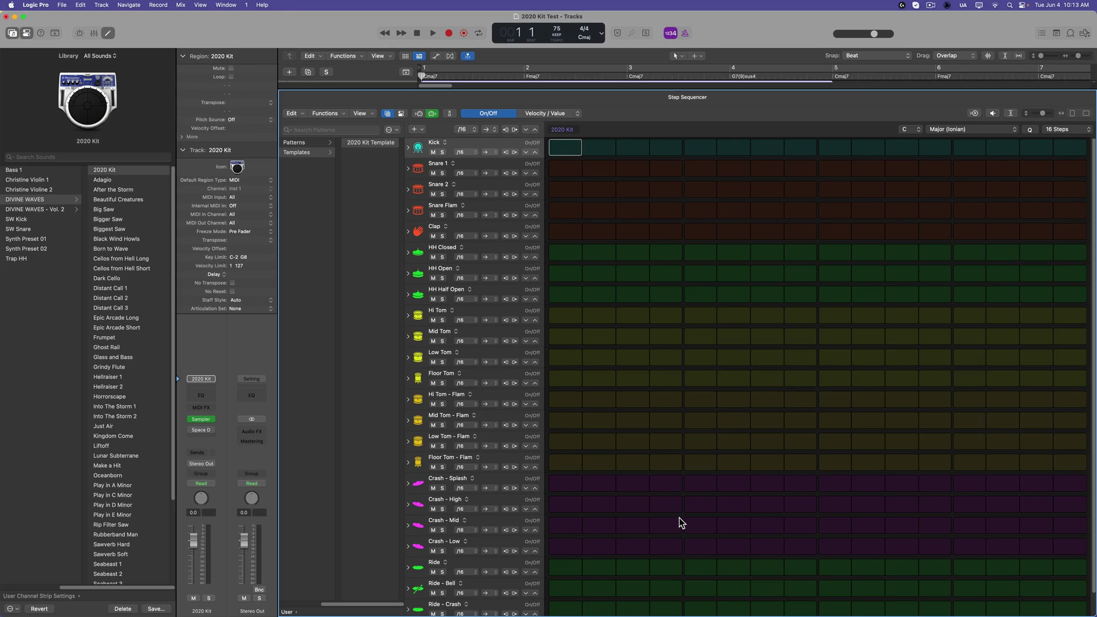
scroll(654, 439, "down", 1)
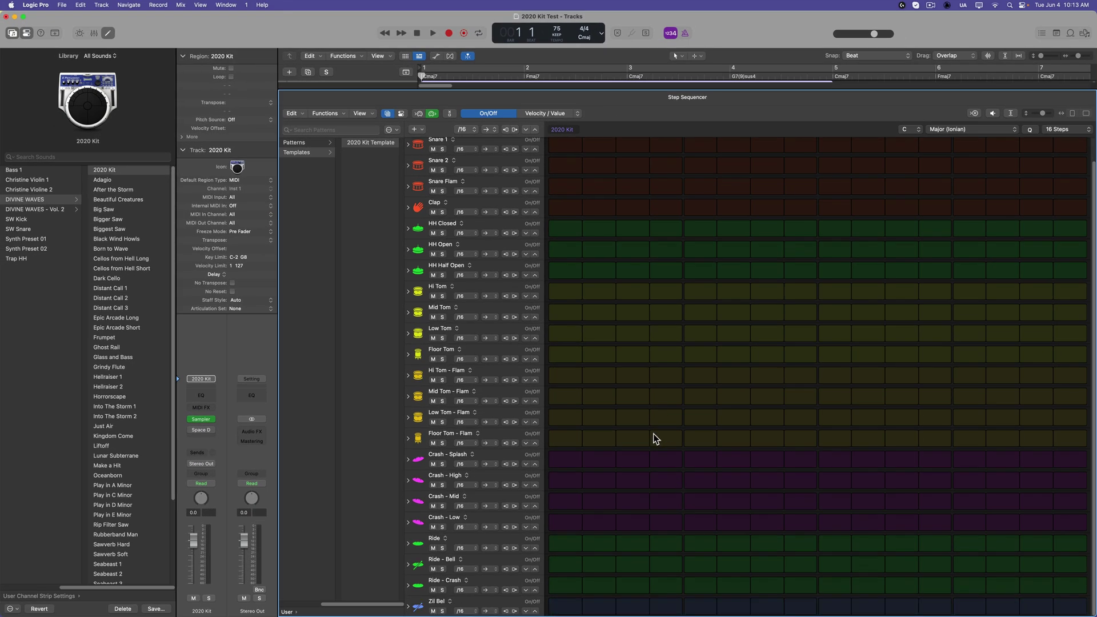
scroll(654, 439, "up", 1)
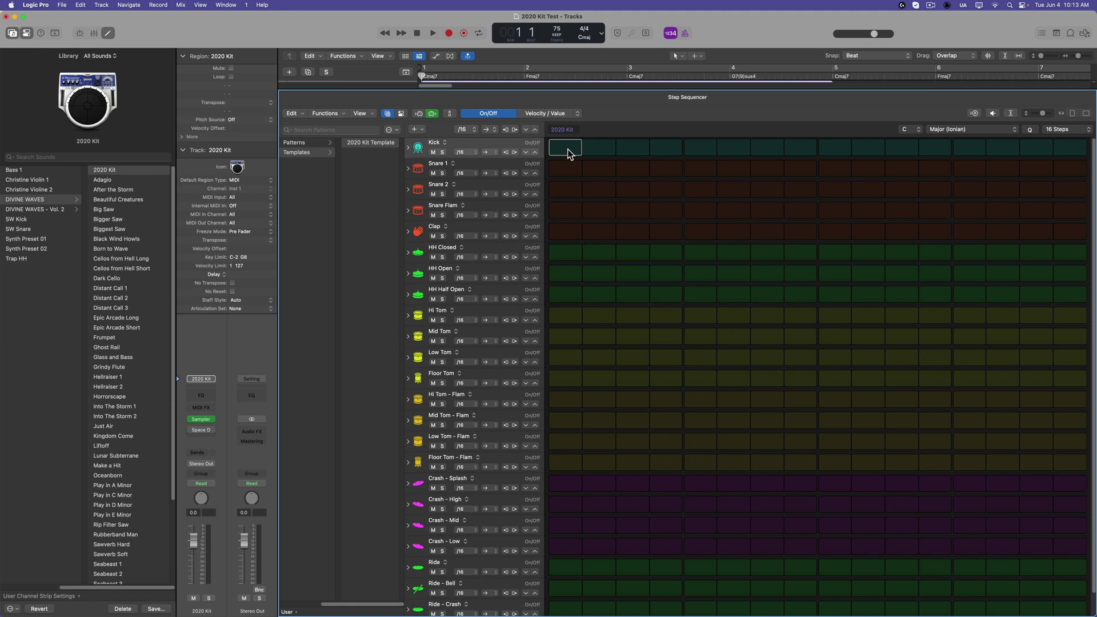
Switch on the first step for kick, snares, clap and hi-hats, then close the editor.
left_click_drag(569, 153, 574, 333)
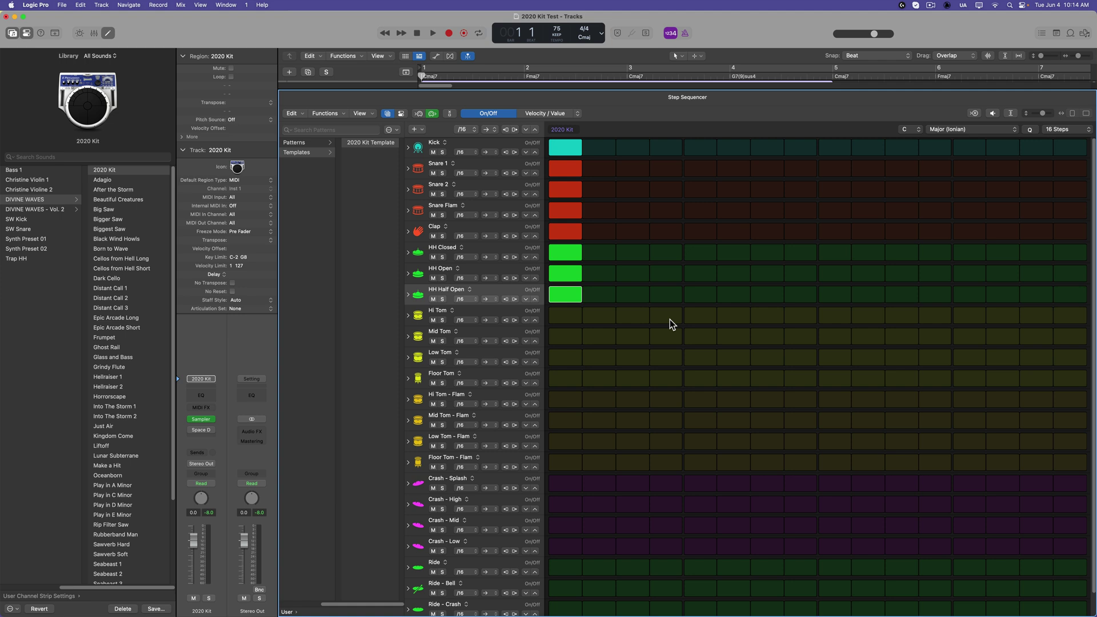
key("e")
left_click(348, 145)
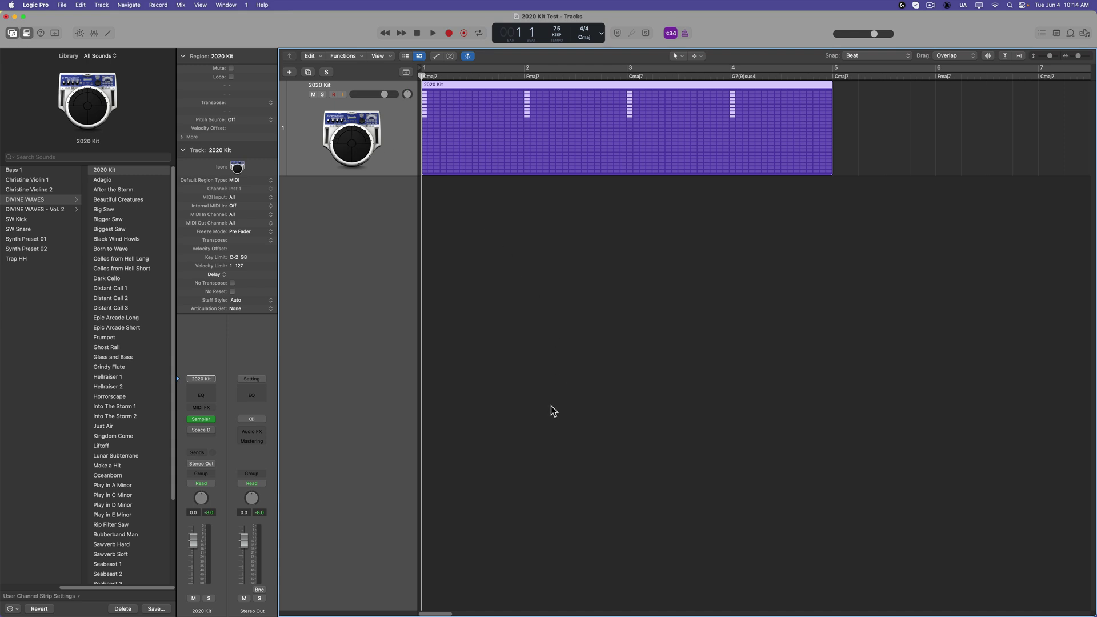
Bring up Finder, browse Macintosh HD, and rearrange the Finder and Logic Pro windows.
mouse_move(300, 611)
left_click(144, 600)
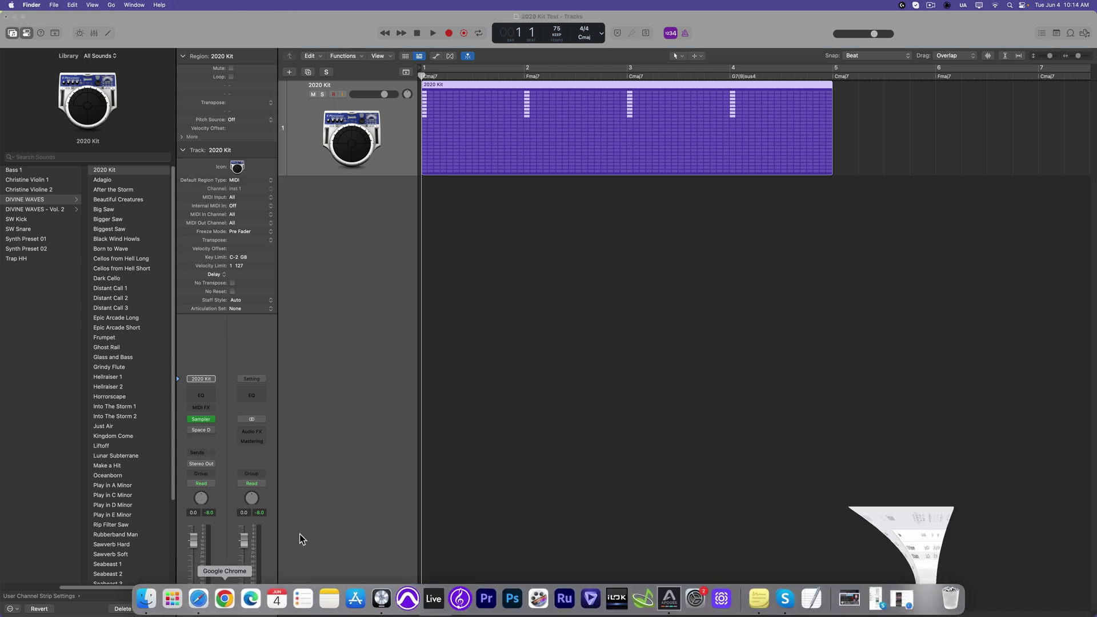
left_click_drag(798, 324, 616, 234)
left_click(427, 429)
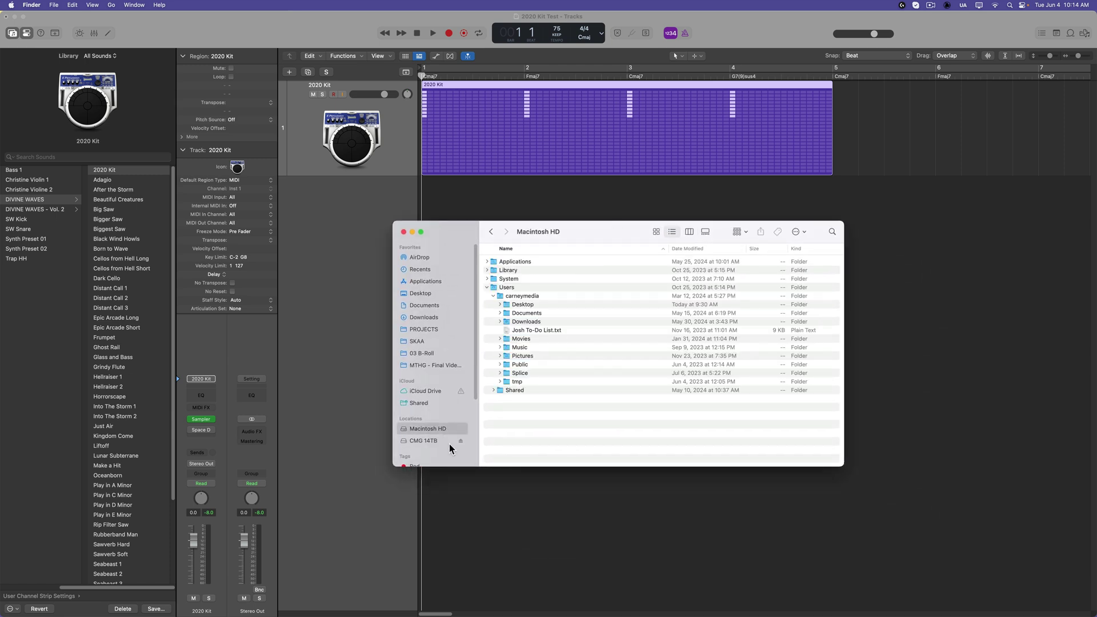
left_click(1047, 139)
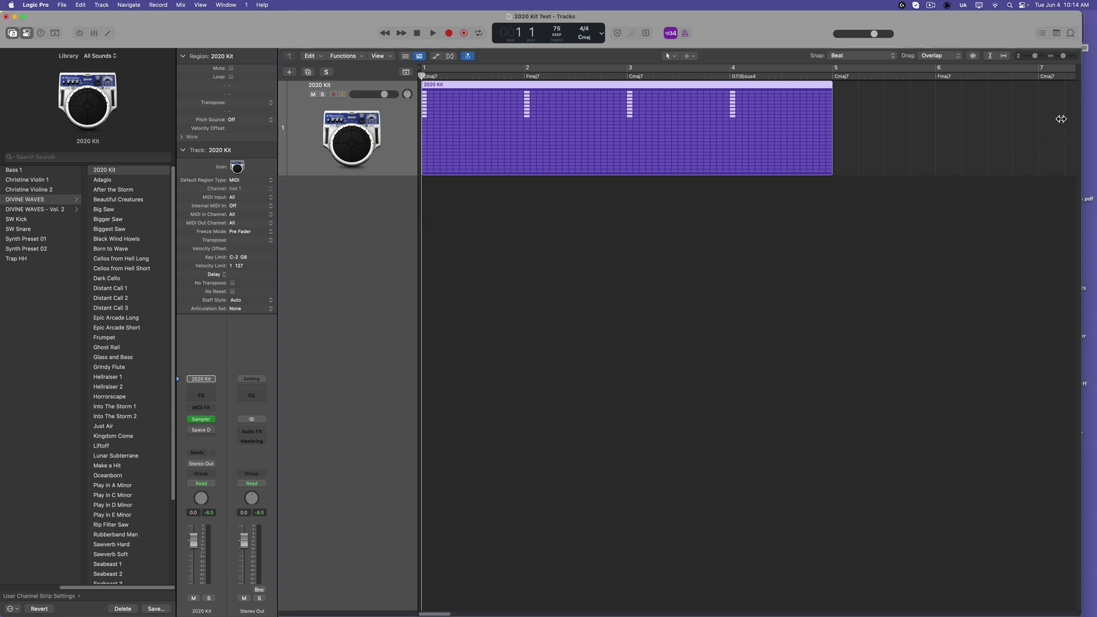
left_click_drag(1095, 140, 967, 101)
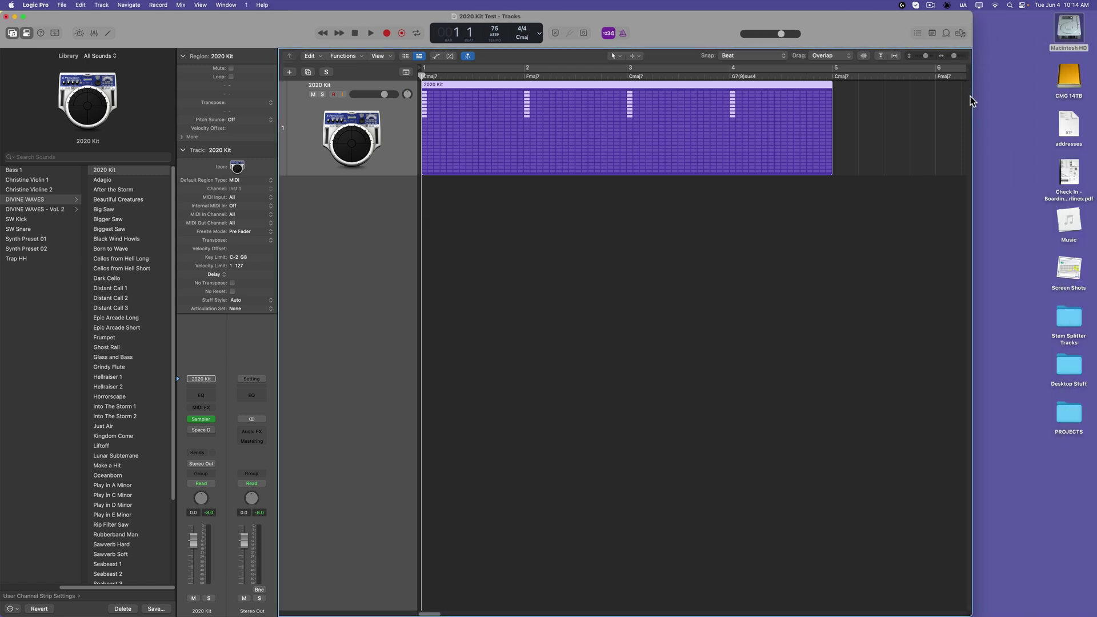
left_click_drag(976, 97, 1095, 103)
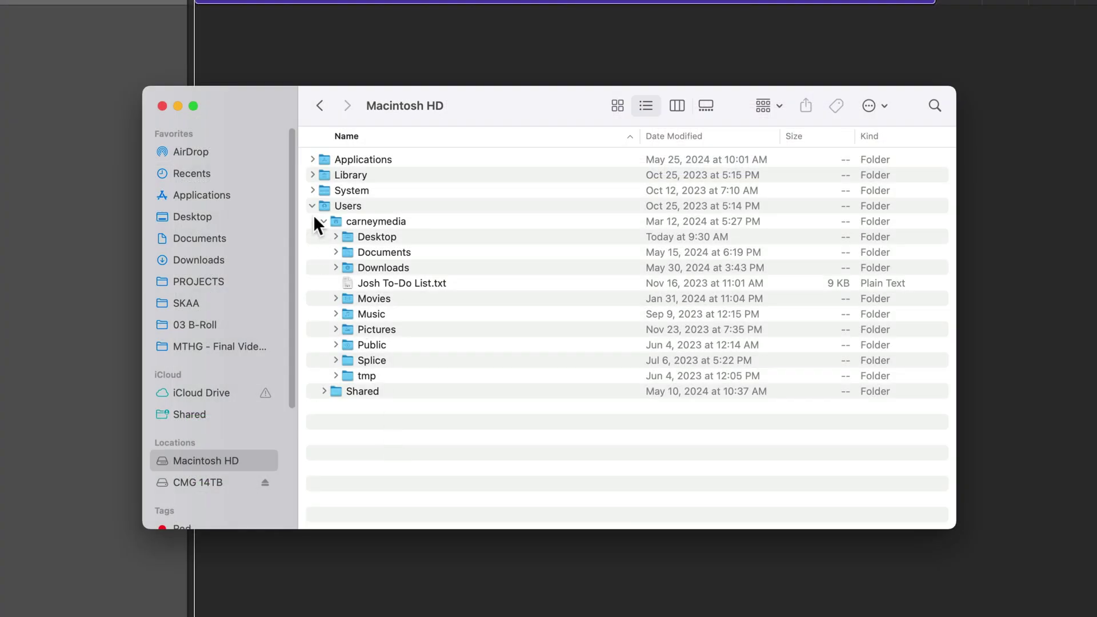
Go from Users through home, Music, Audio Music Apps and Step Sequencer Settings to Templates.
left_click(319, 221)
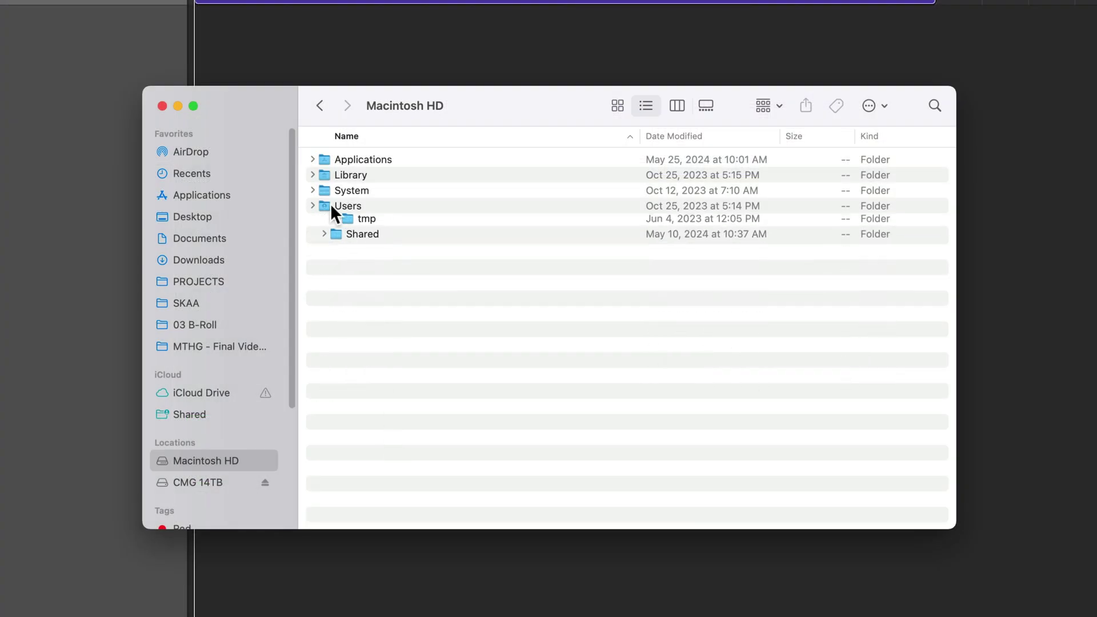
double_click(353, 206)
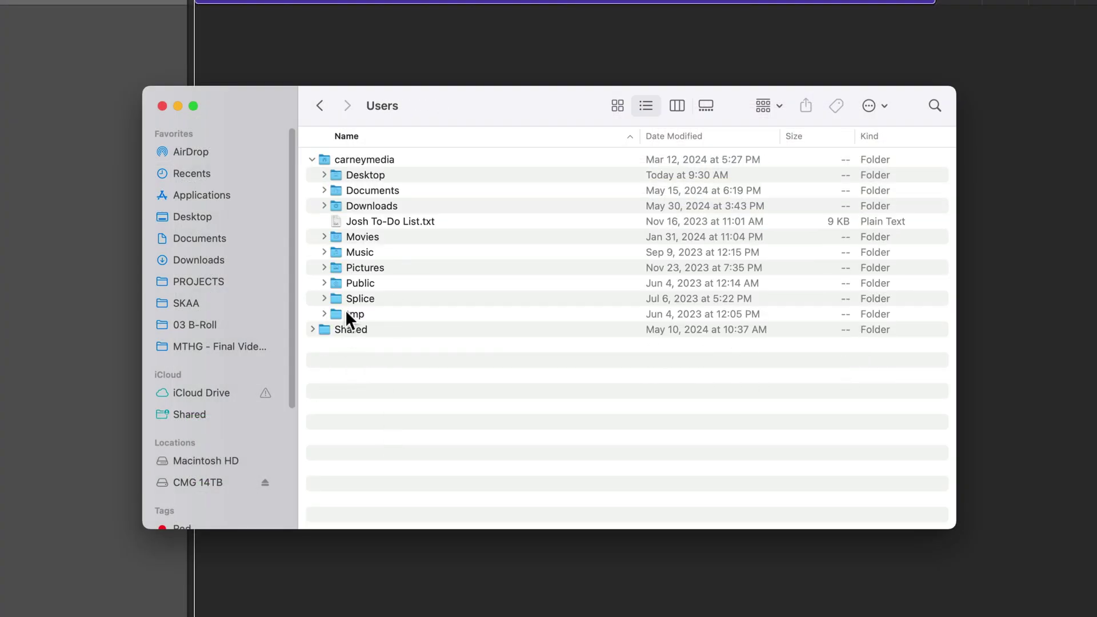
left_click(369, 159)
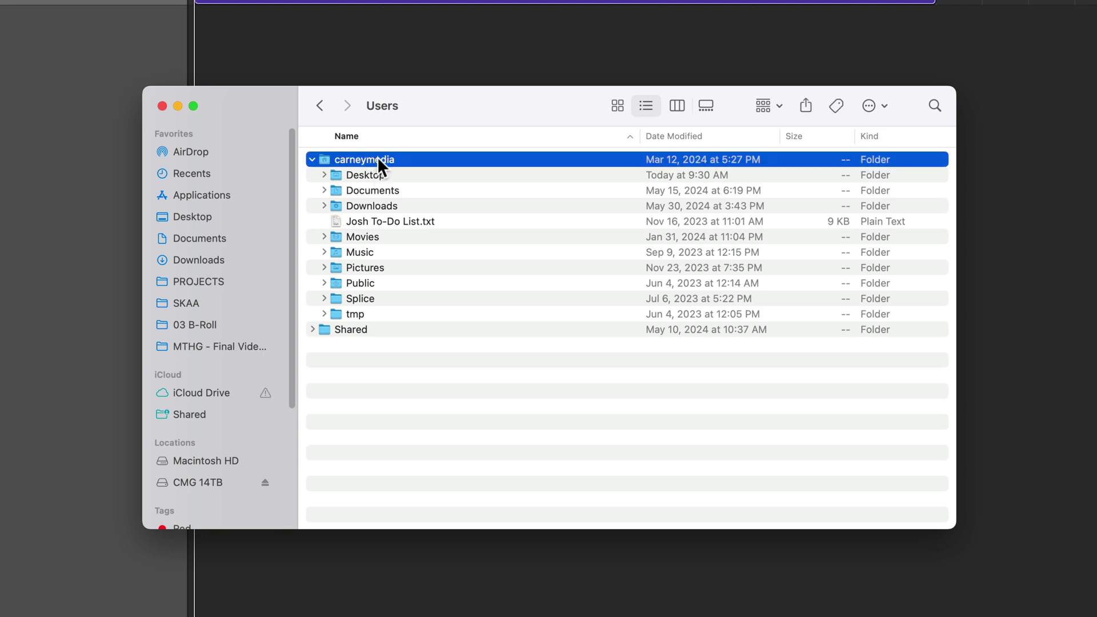
double_click(377, 160)
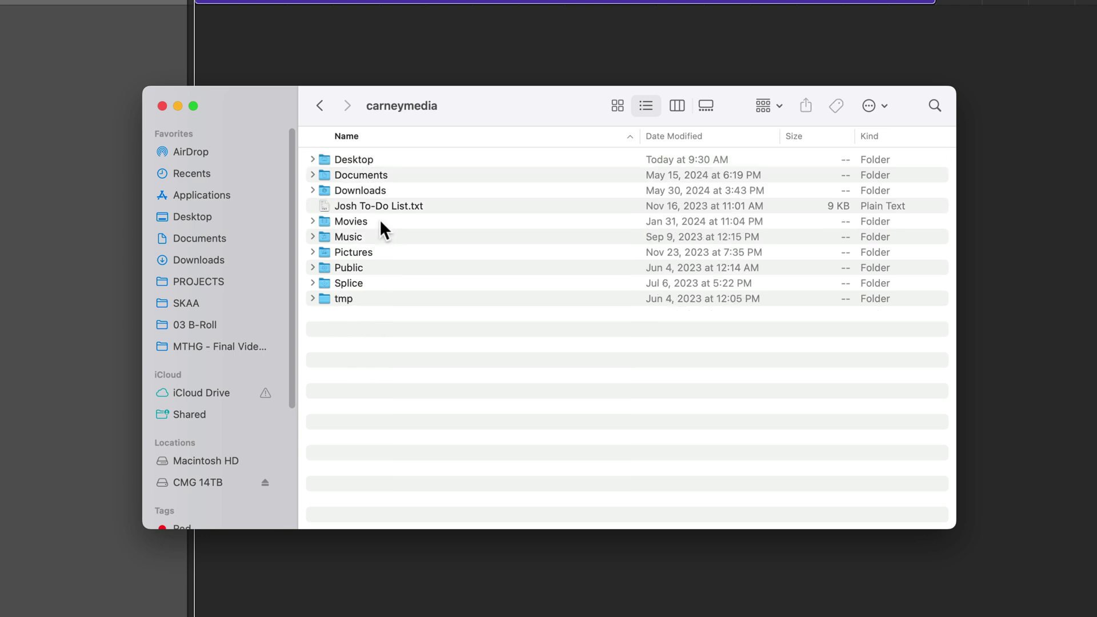
double_click(365, 238)
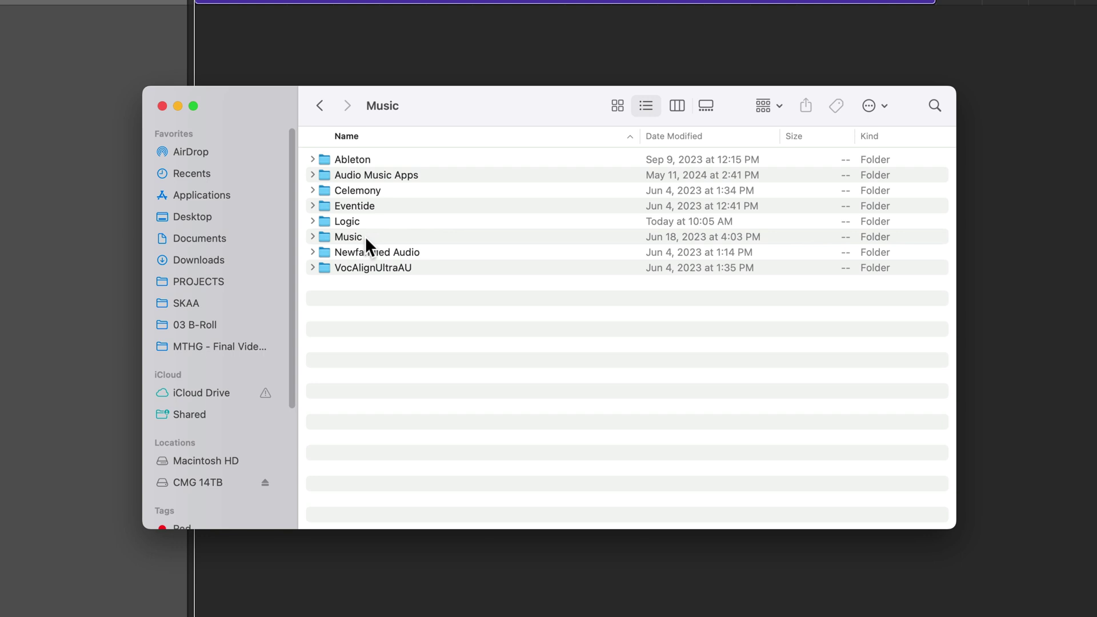
double_click(403, 175)
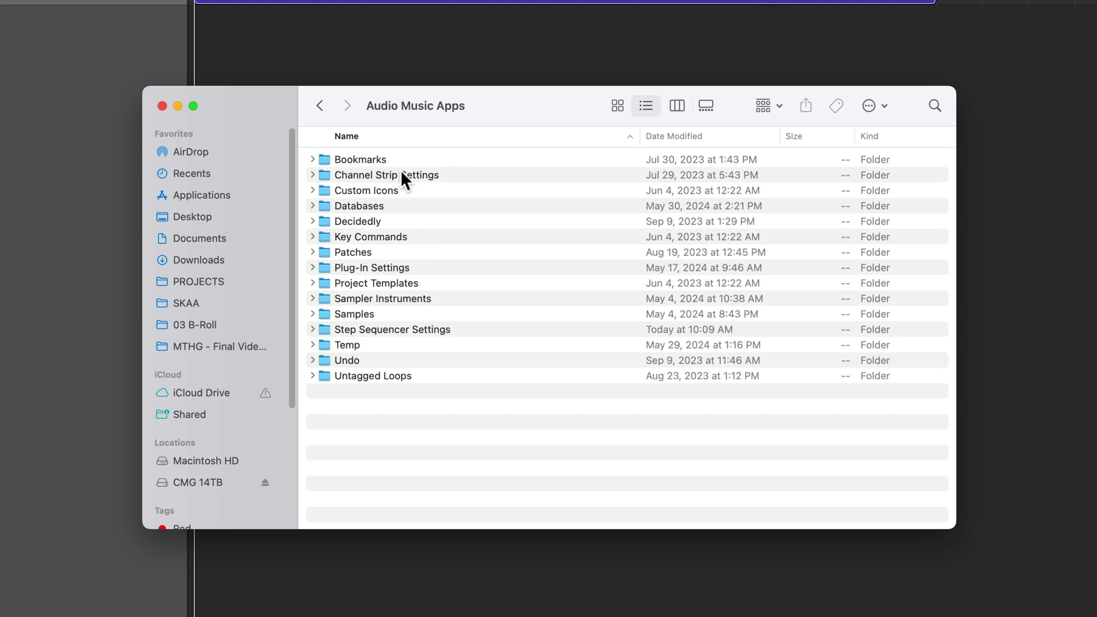
double_click(406, 328)
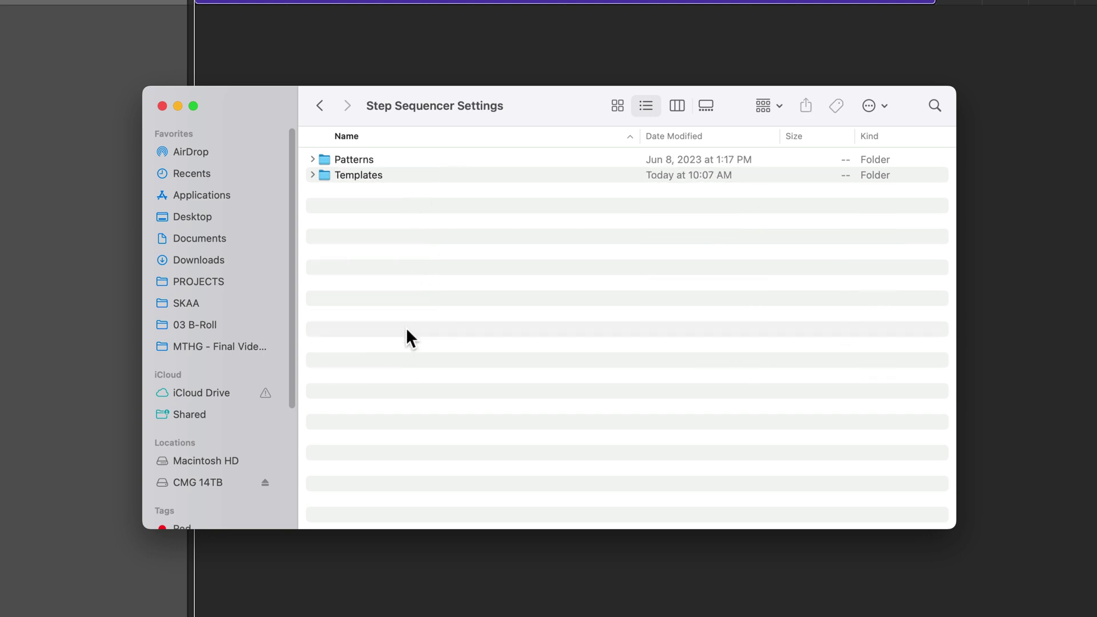
double_click(363, 175)
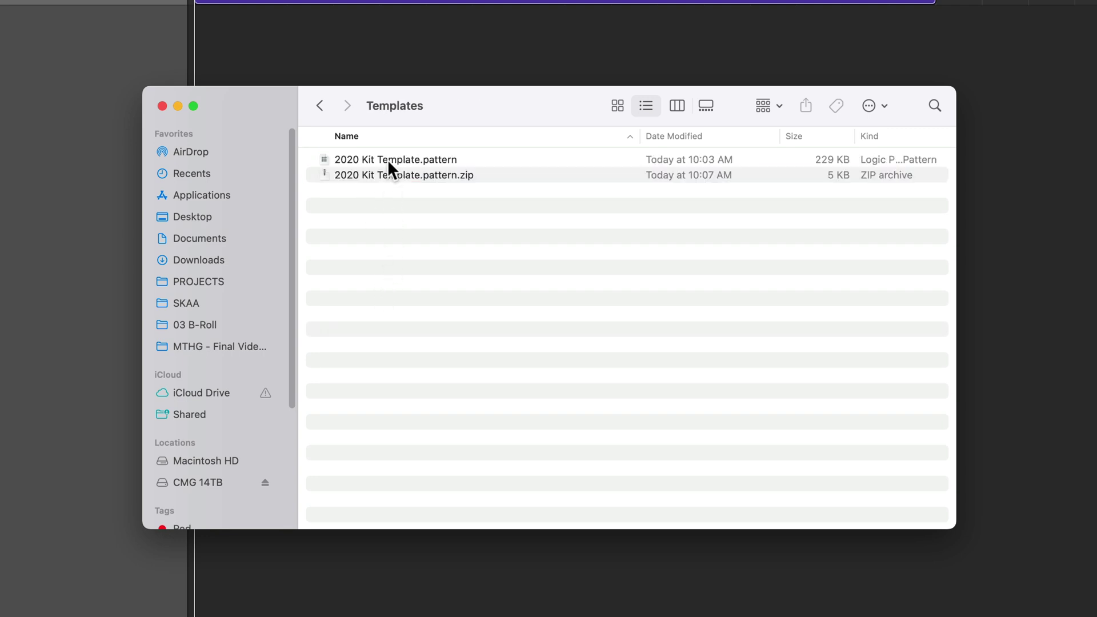
Trash the template's zip archive, move 2020 Kit Template.pattern to the Desktop, and return to Logic Pro.
left_click(388, 159)
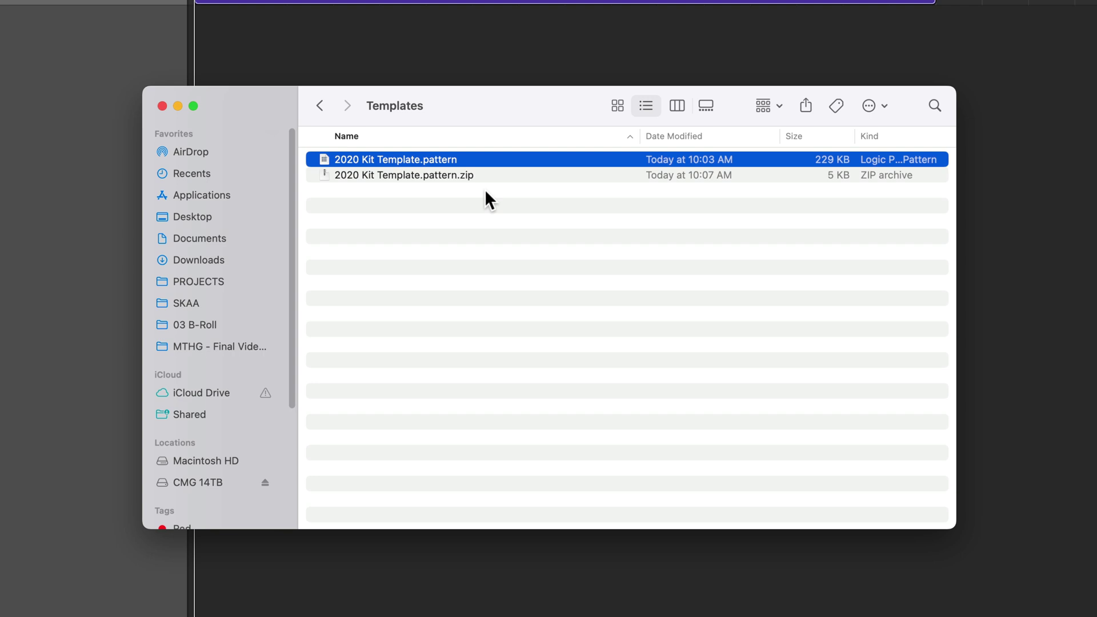
left_click(405, 176)
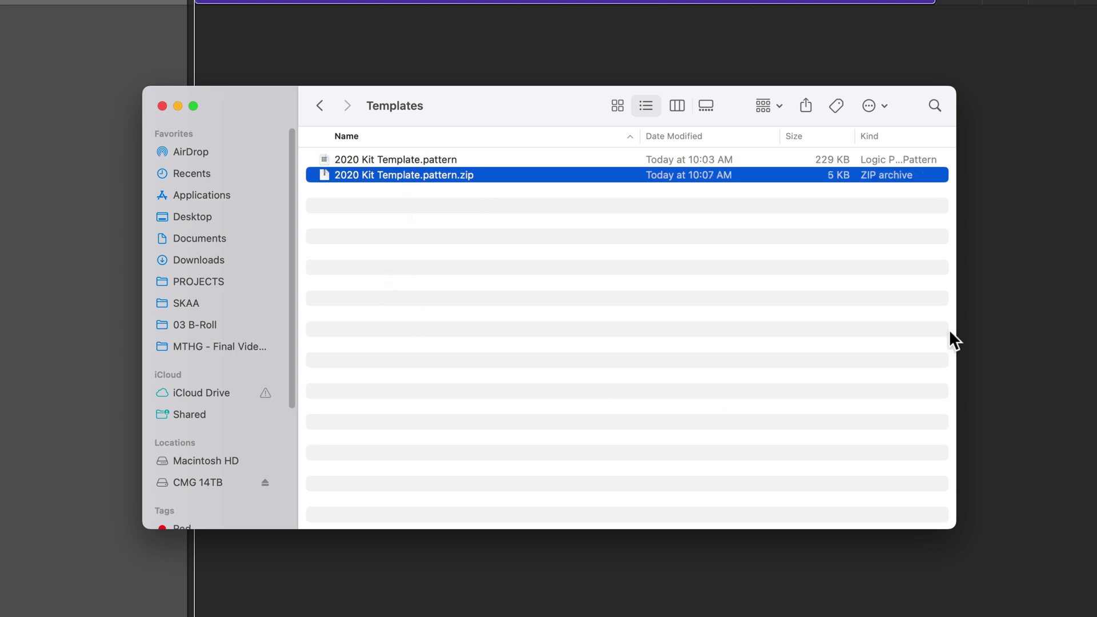
right_click(420, 175)
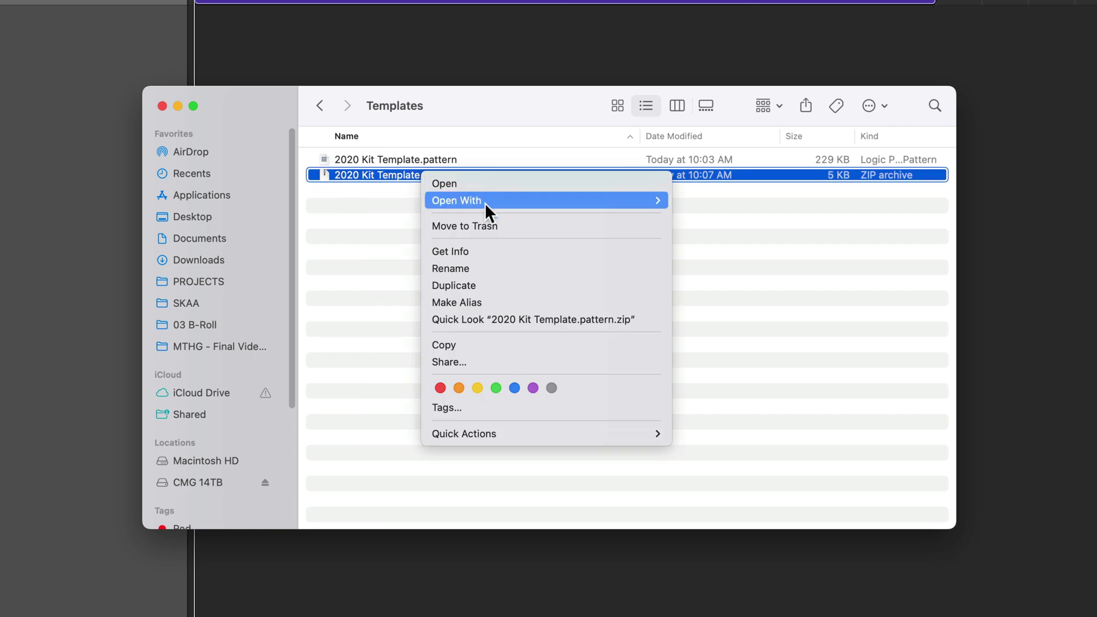
left_click(487, 225)
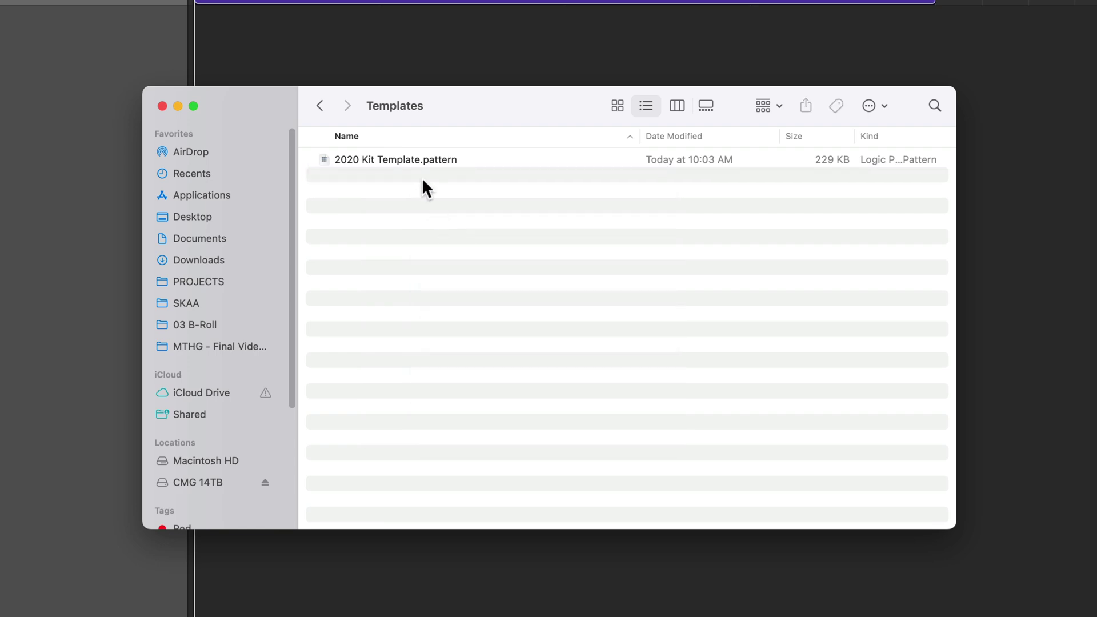
left_click_drag(405, 159, 217, 217)
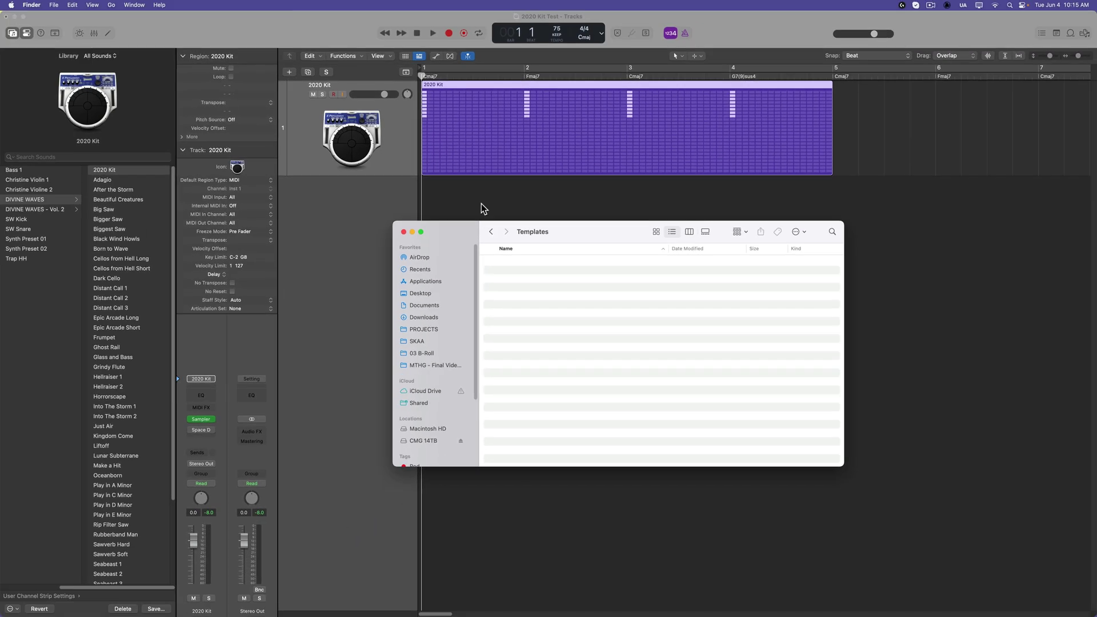
left_click(481, 204)
Replace the old region and track with a new instrument track holding an empty pattern region.
key("Delete")
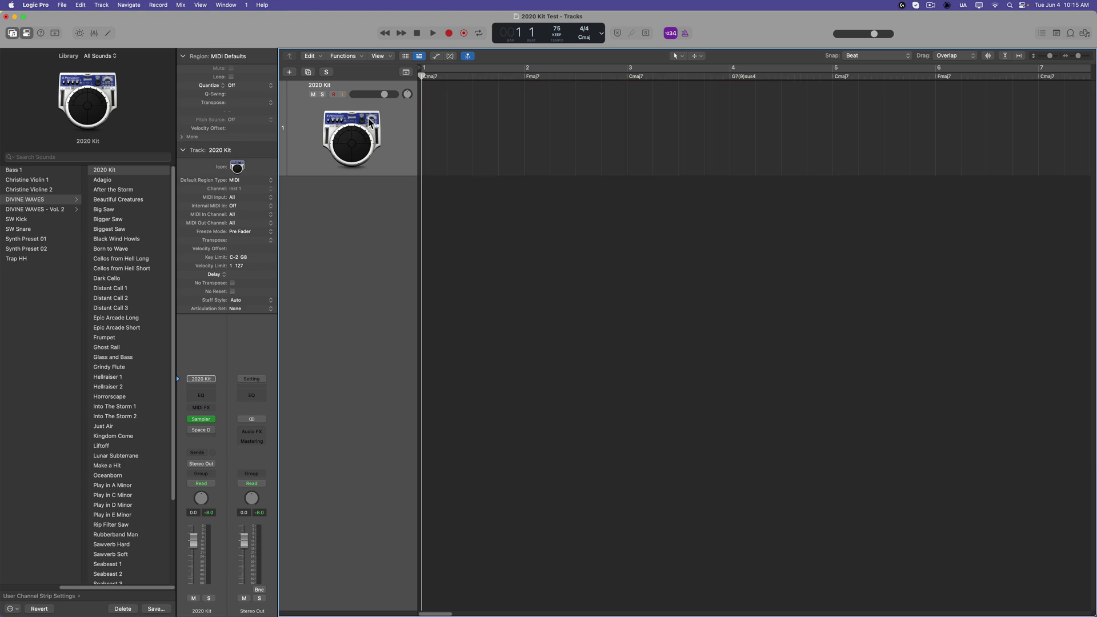
key("cmd+Delete")
key("Return")
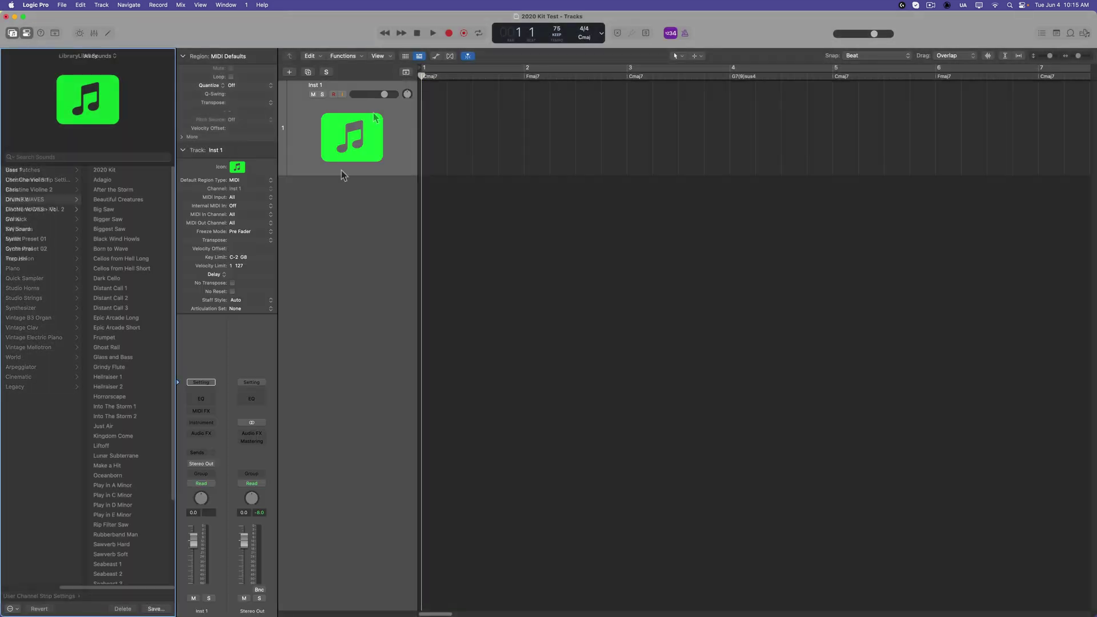
right_click(426, 105)
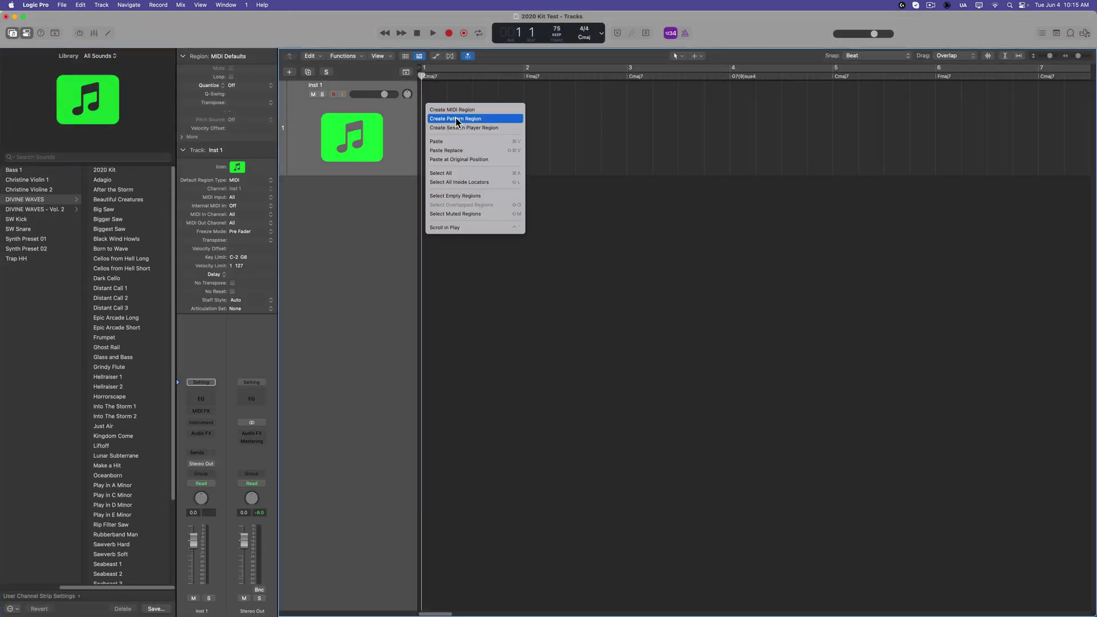
left_click(496, 119)
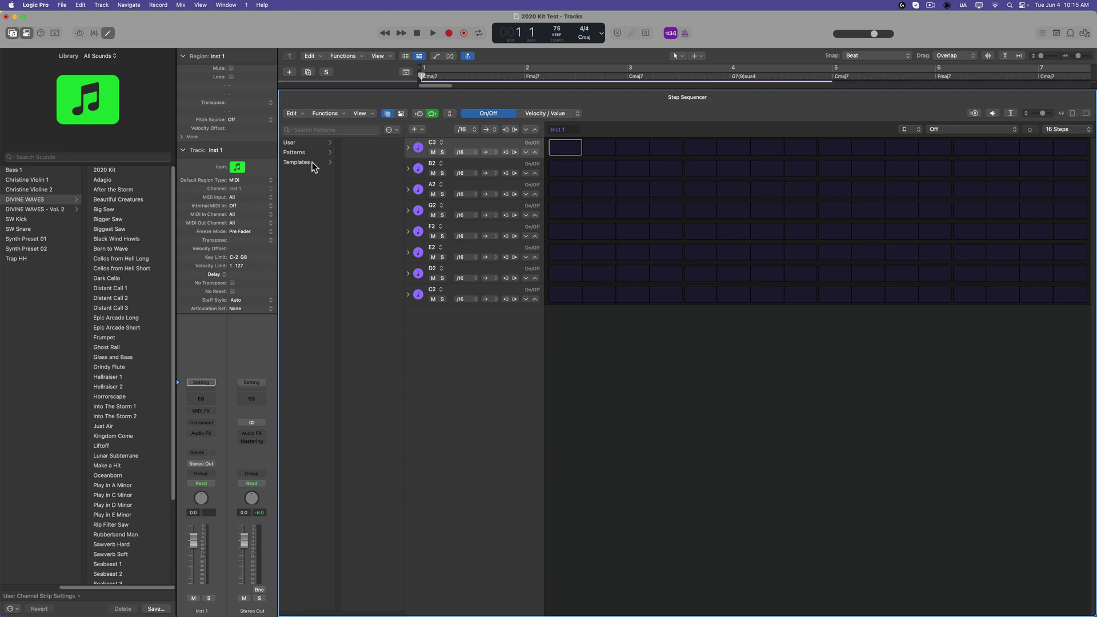
left_click(302, 142)
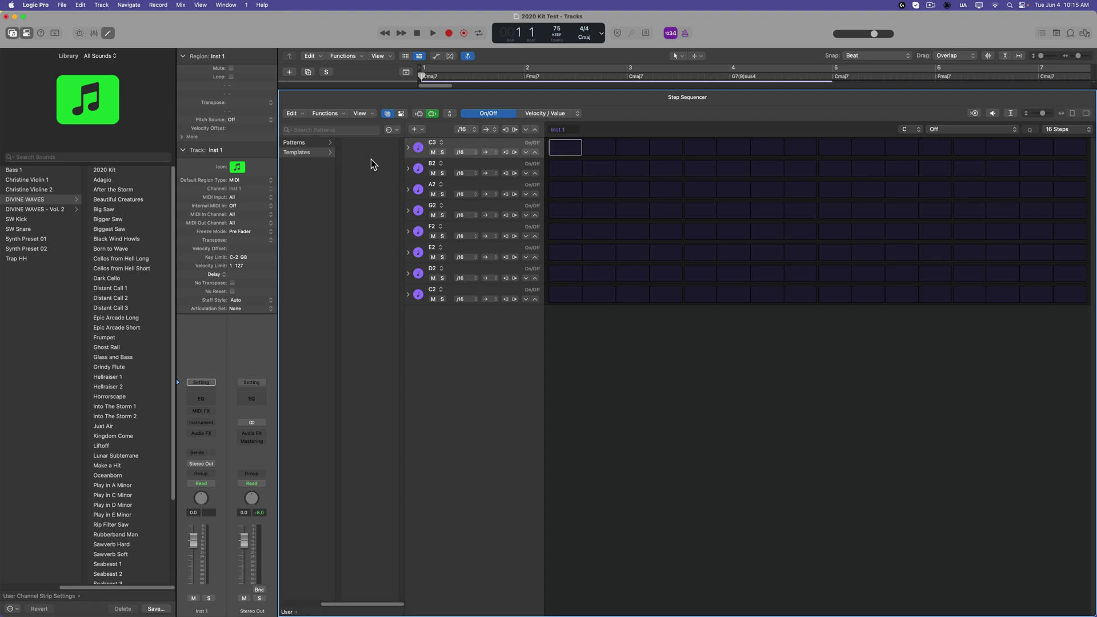
Move 2020 Kit Template.pattern back into Templates and close the extra Finder windows.
key("super+Tab")
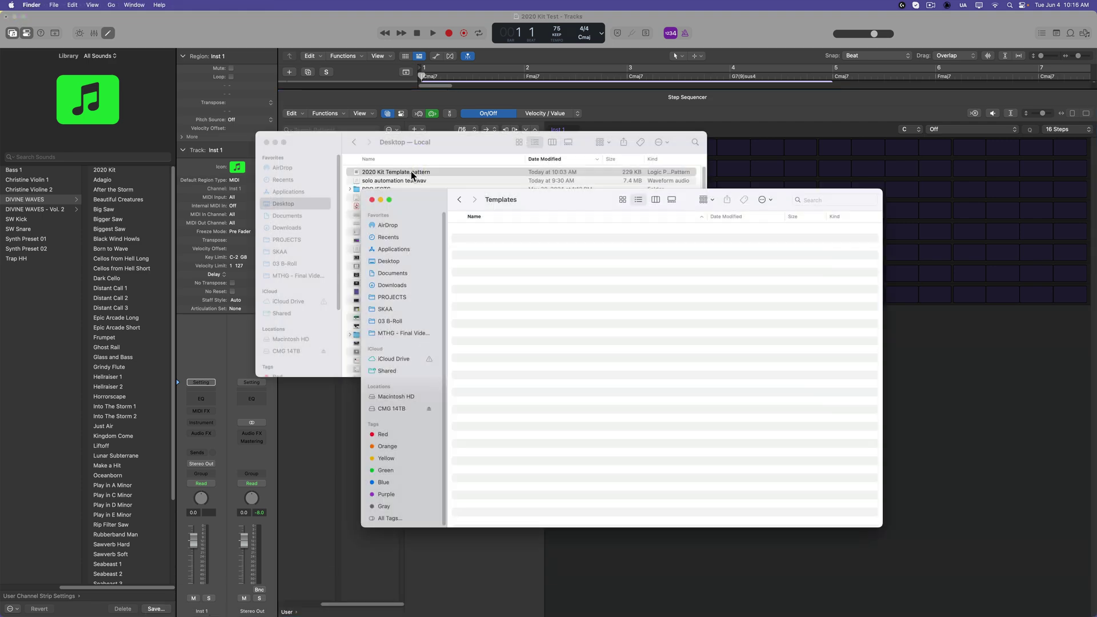
key("super+alt+v")
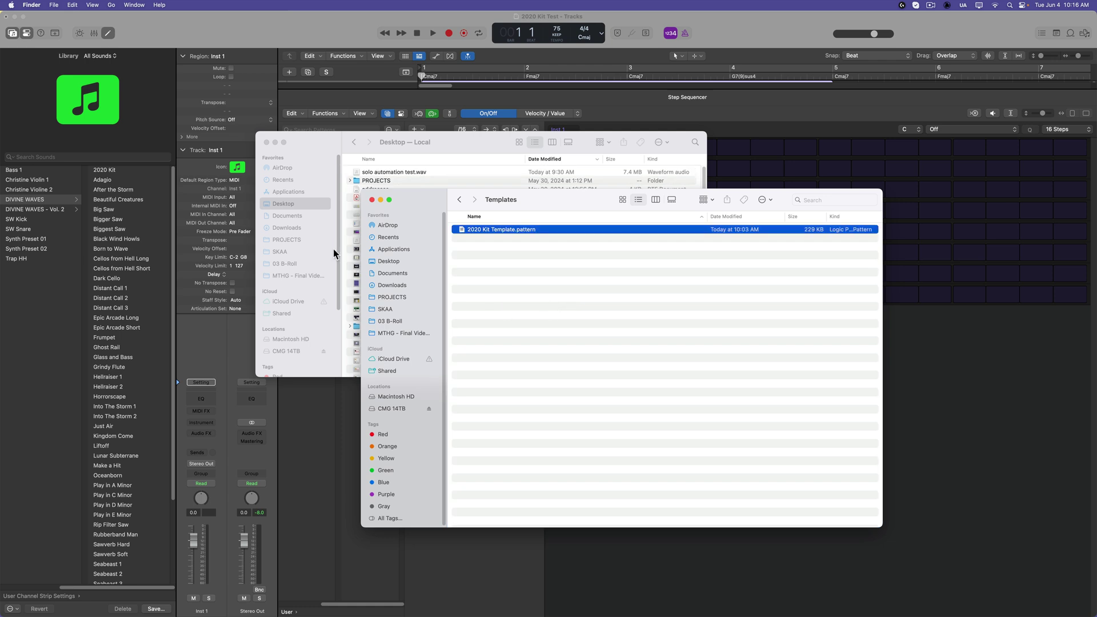
left_click(267, 143)
left_click(289, 166)
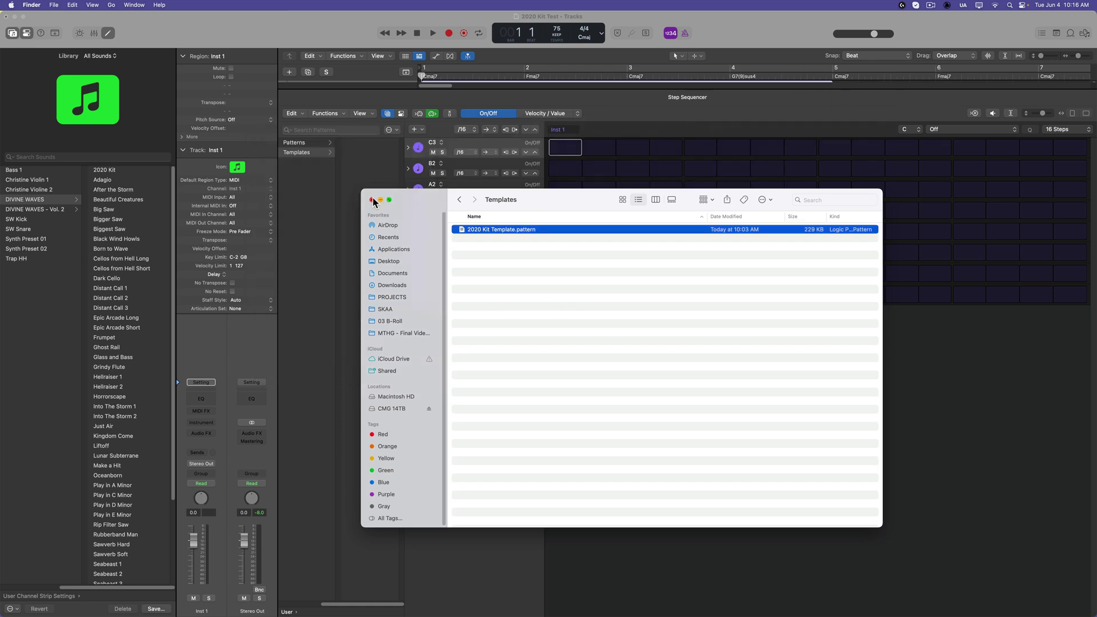
Load the 2020 Kit Template and turn on the first step from Kick to Mid Tom - Flam.
left_click(375, 202)
left_click(298, 153)
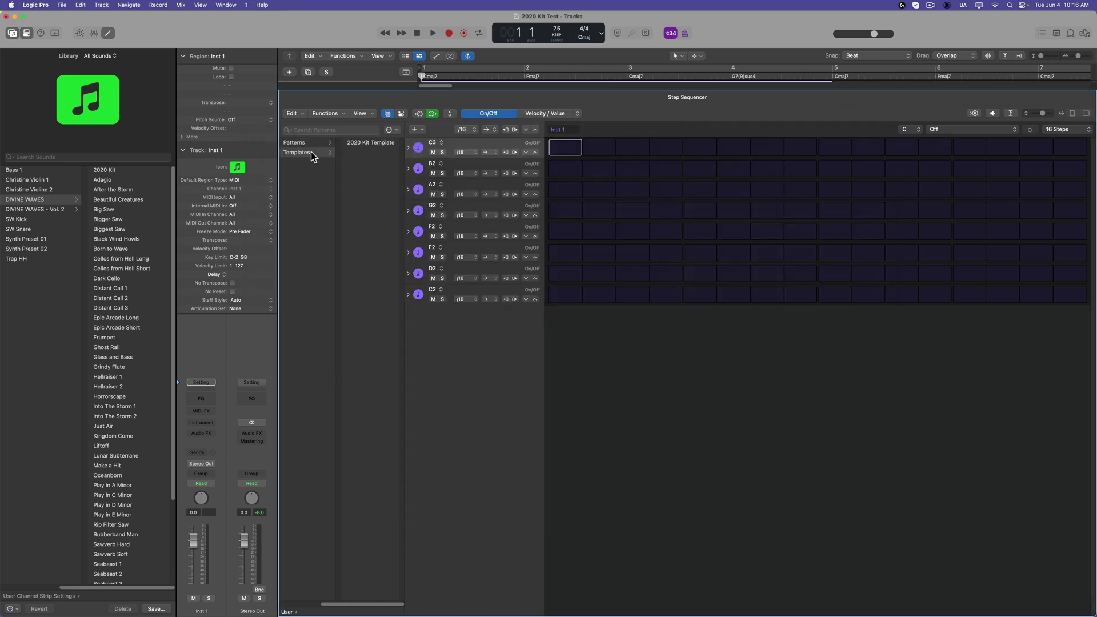
double_click(368, 142)
left_click_drag(563, 151, 566, 422)
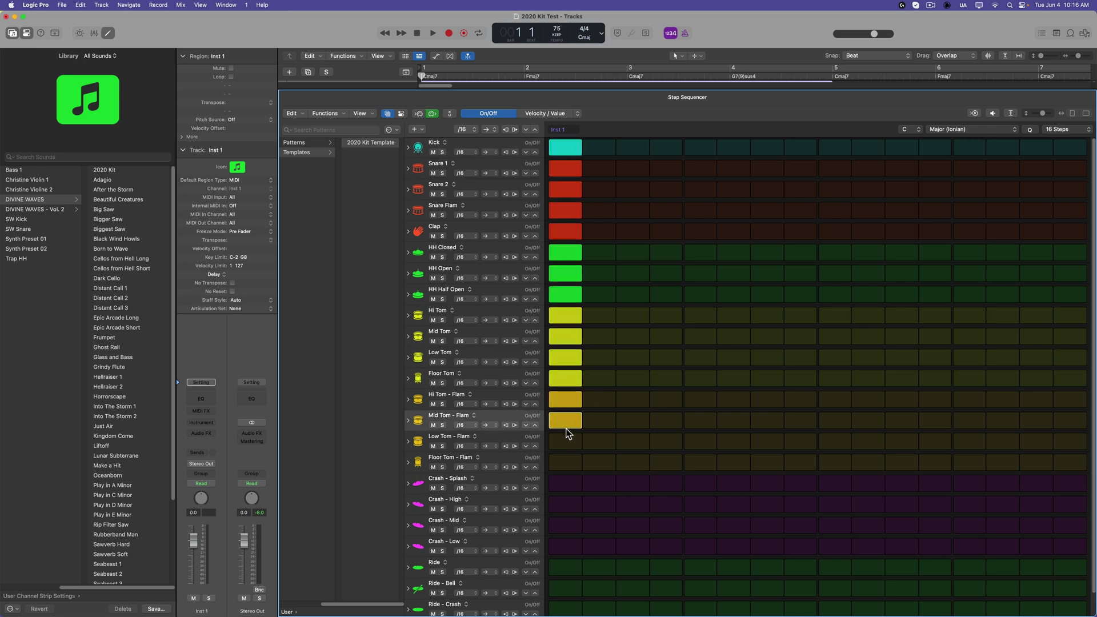